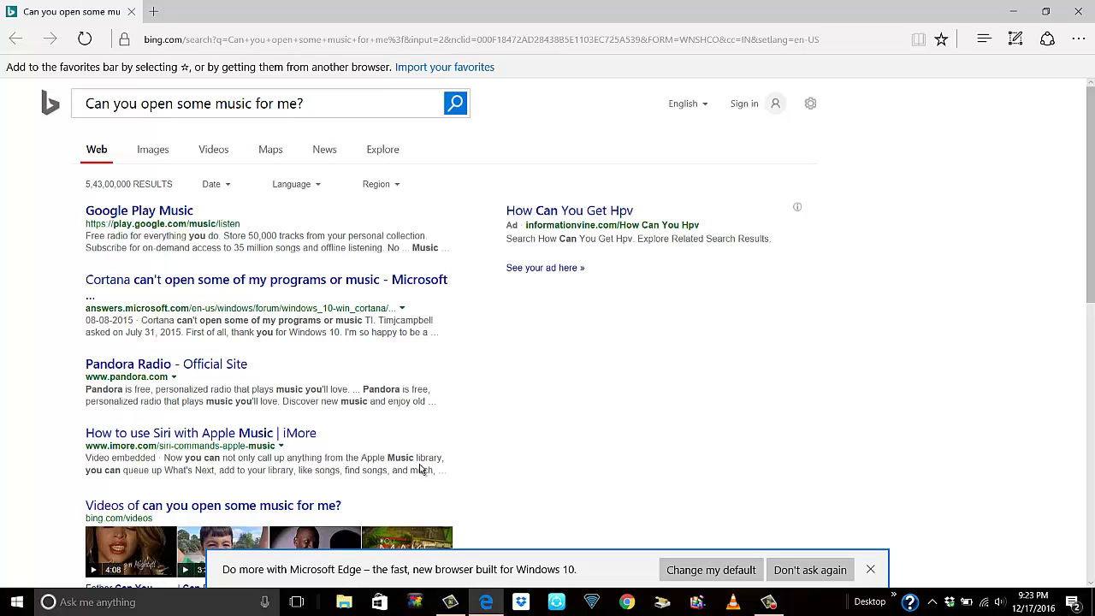
Minimize the browser, have Cortana play music in Groove Music and skip to the next song, and pause playback
left_click(1013, 12)
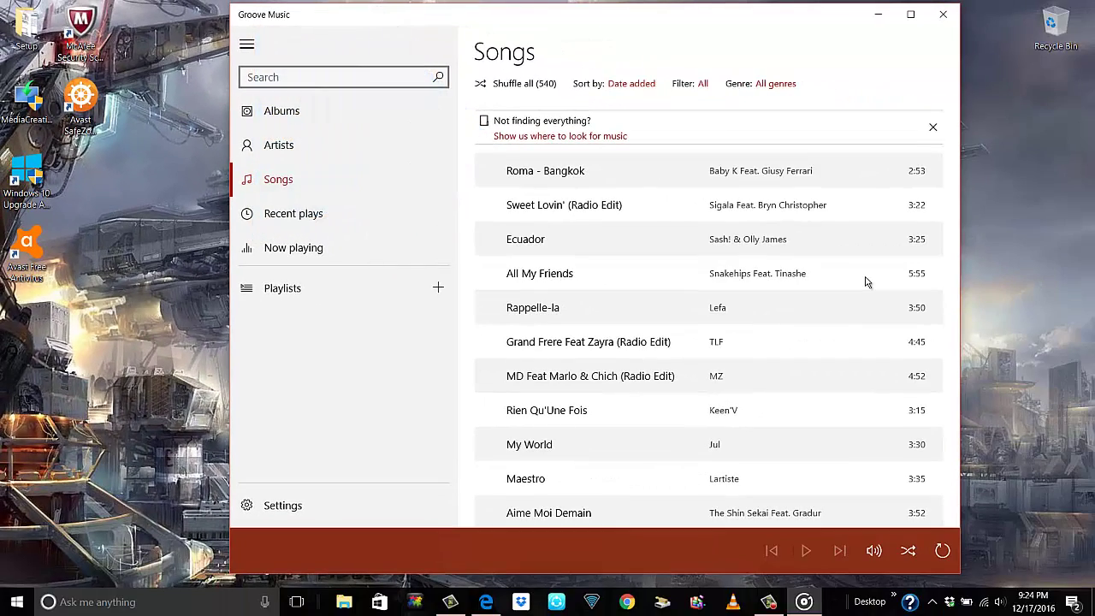
key("super+c")
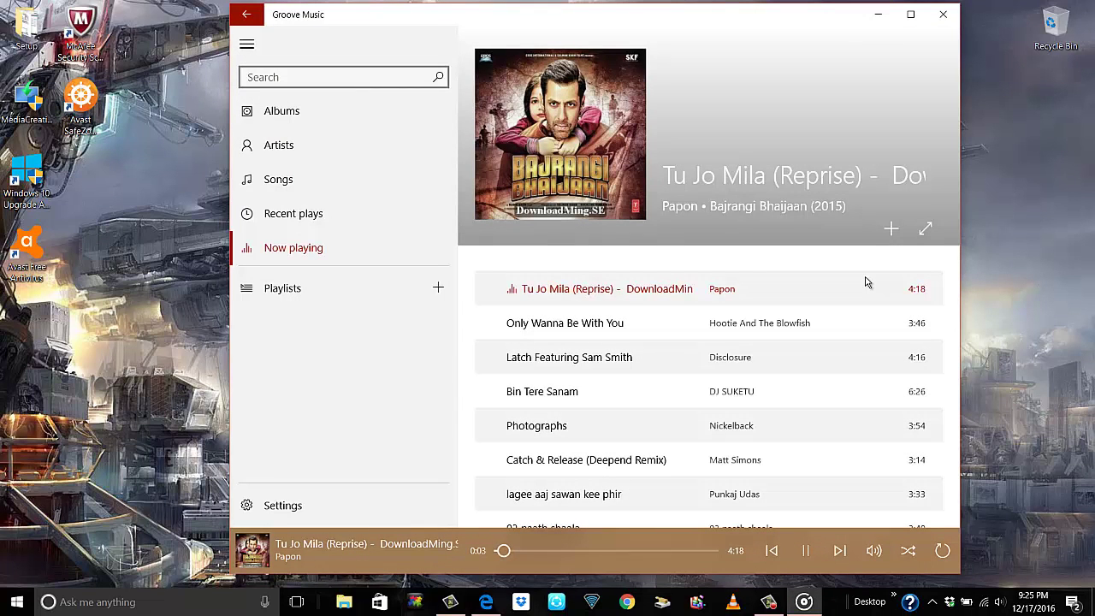
key("super+c")
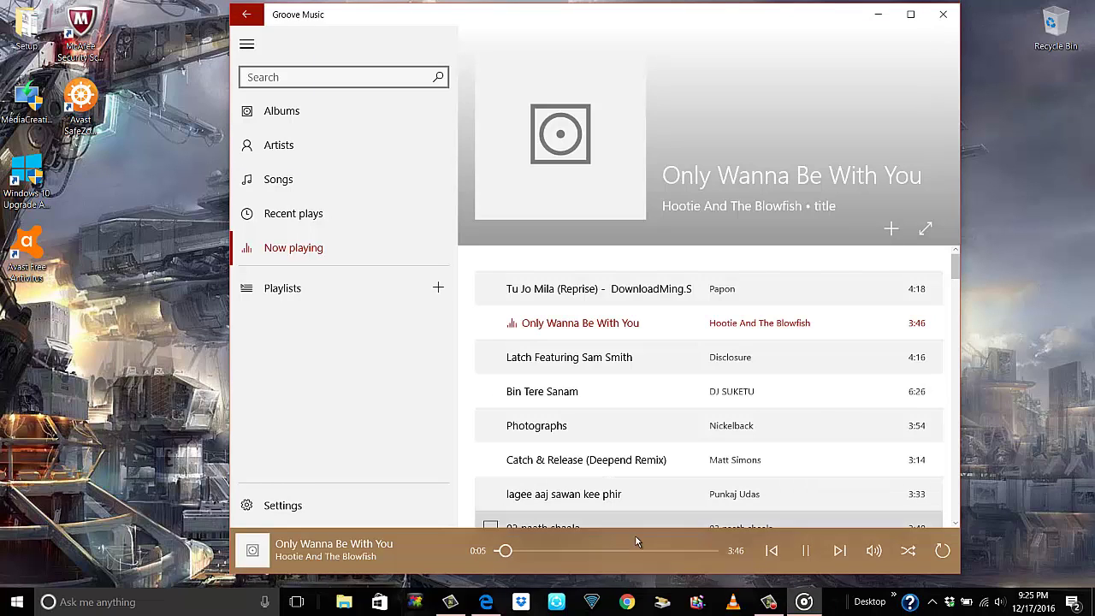
left_click(805, 550)
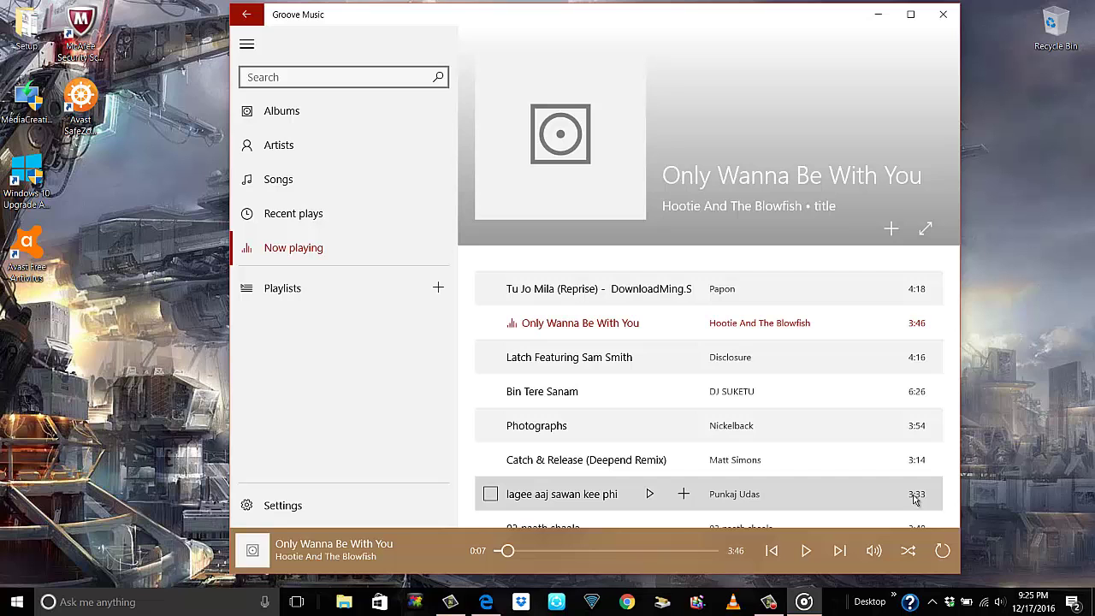
Ask Cortana by voice to bring up Yahoo email, open Google and close all windows
key("super+c")
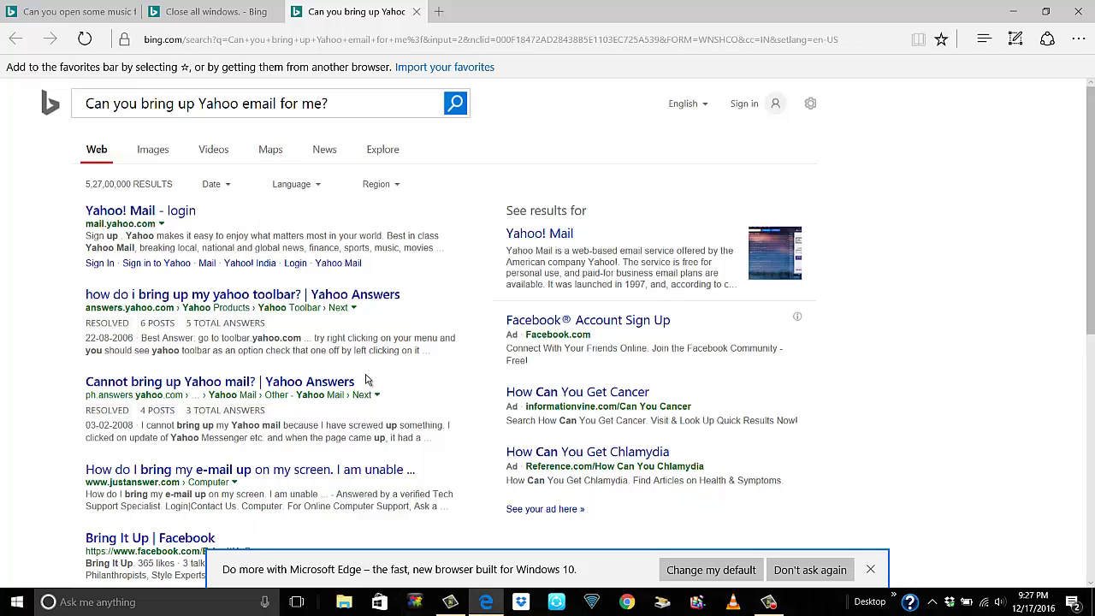
key("super+c")
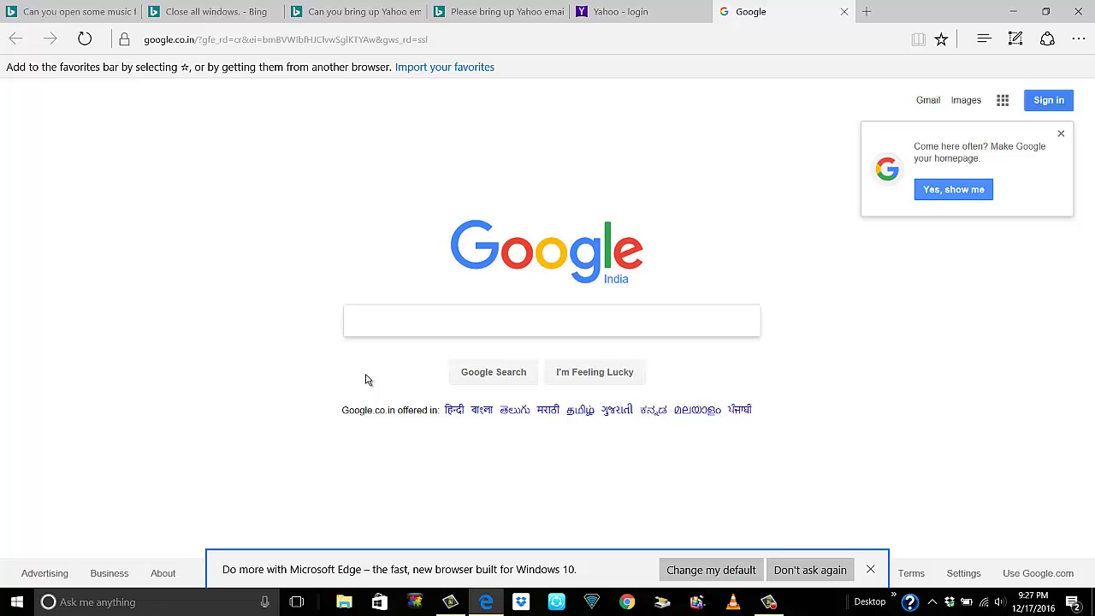
key("super+c")
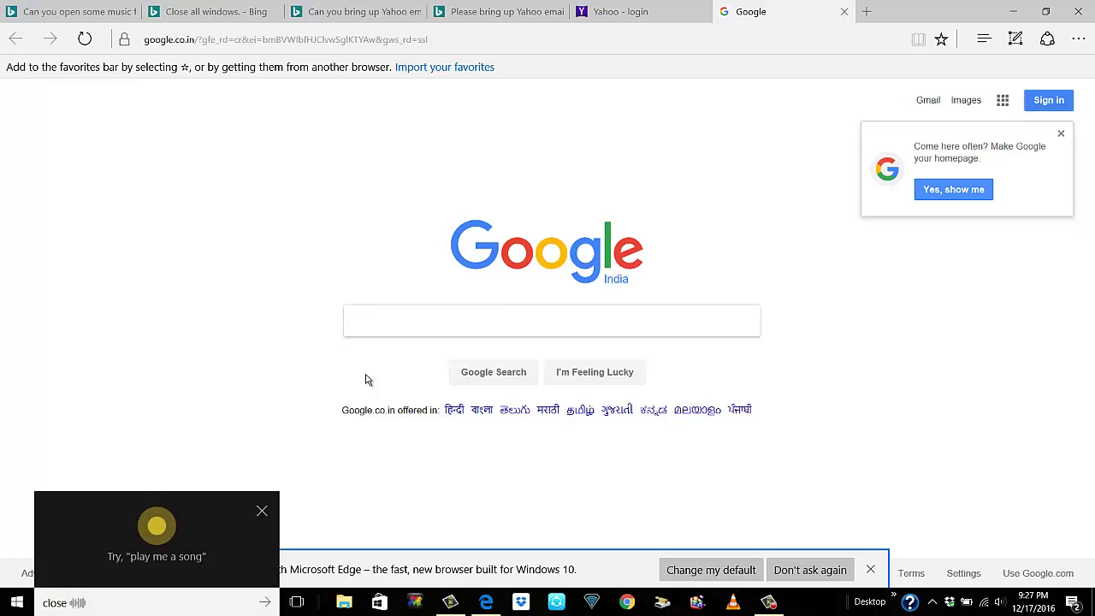
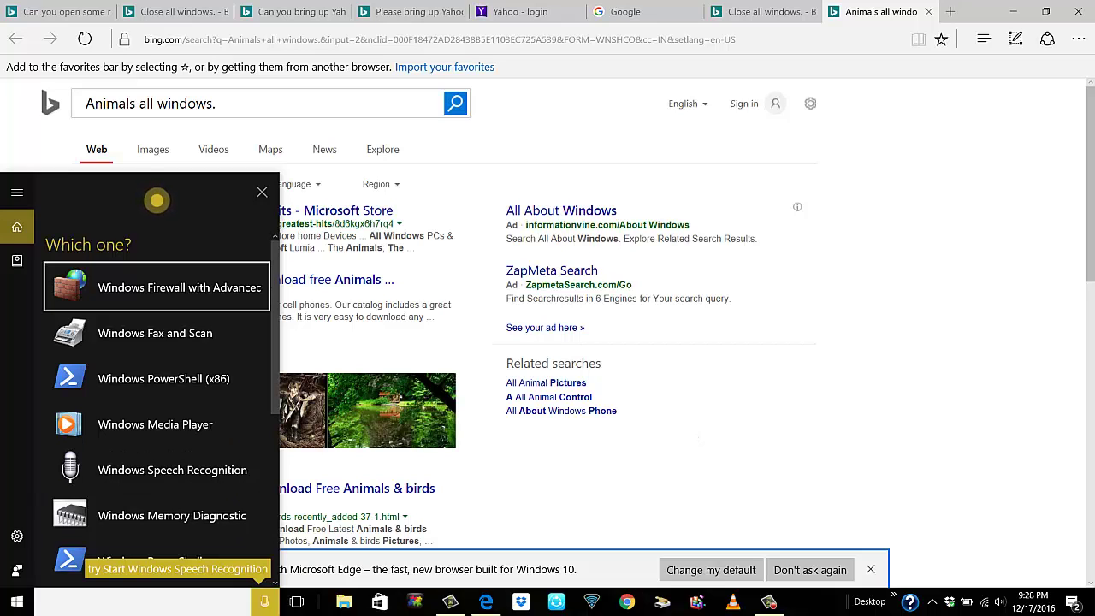
Look through and dismiss Cortana's list of Windows apps, and close Windows Media Player
scroll(271, 529, "down", 3)
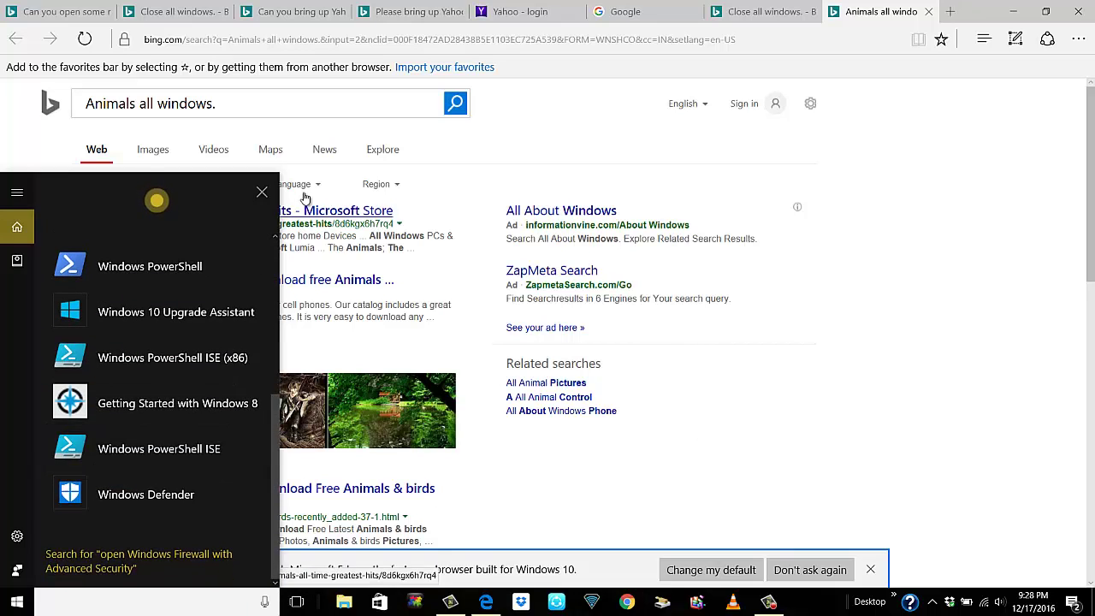
left_click(264, 188)
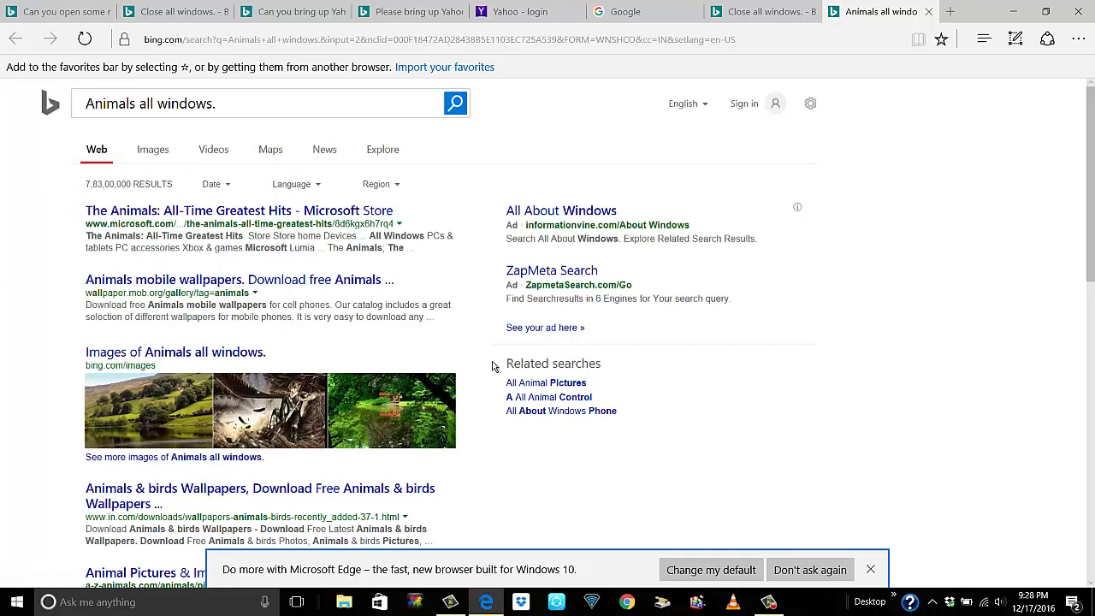
scroll(492, 366, "down", 1)
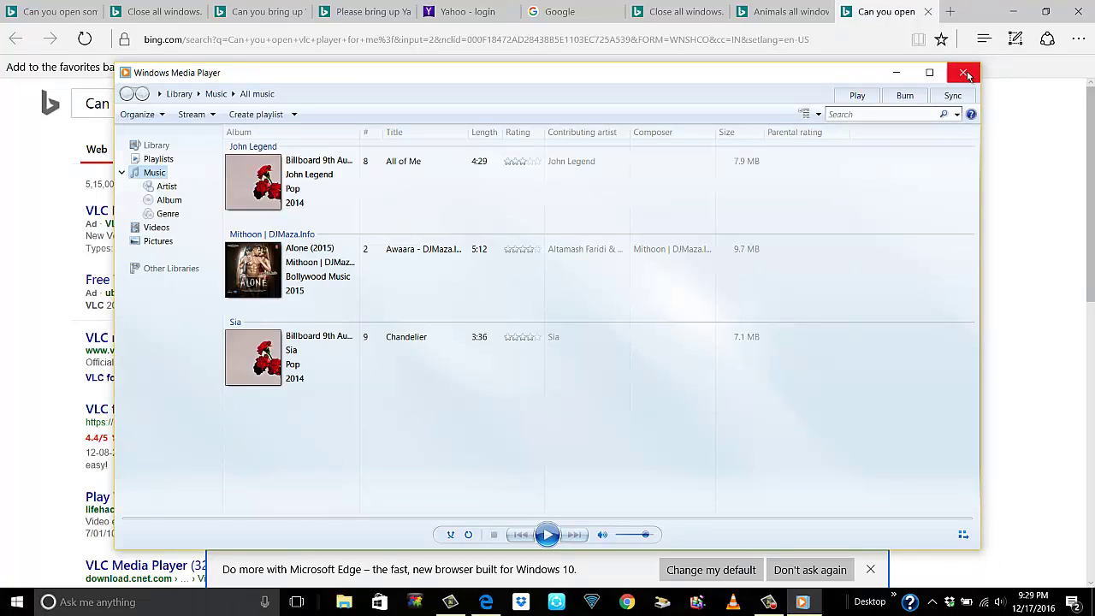
left_click(965, 72)
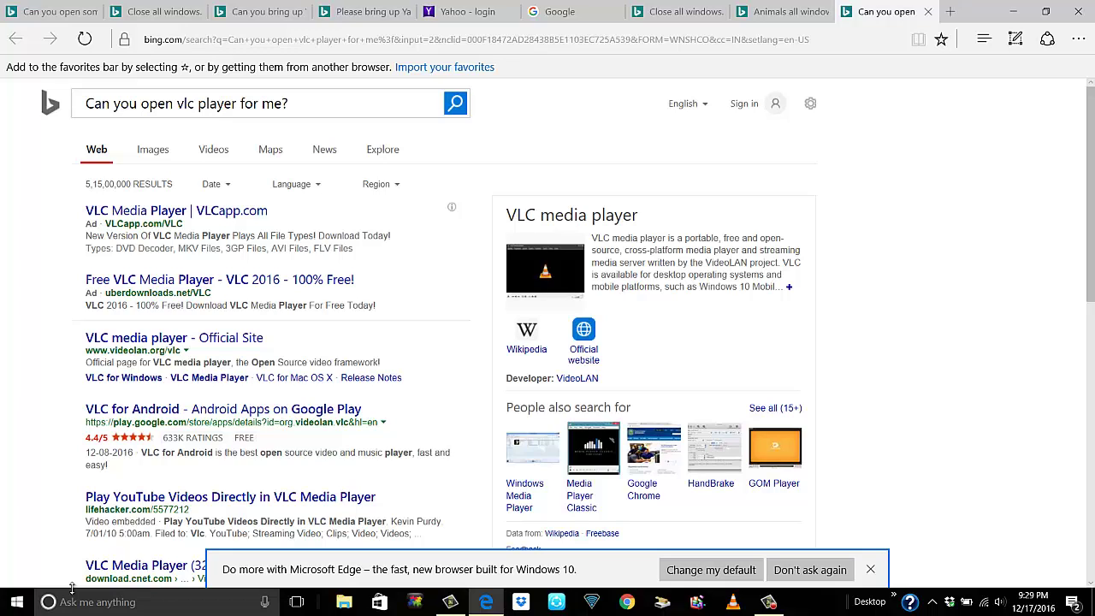
Open File Explorer through Cortana to view the drives in This PC, and close File Explorer and the Cortana panel
key("super+c")
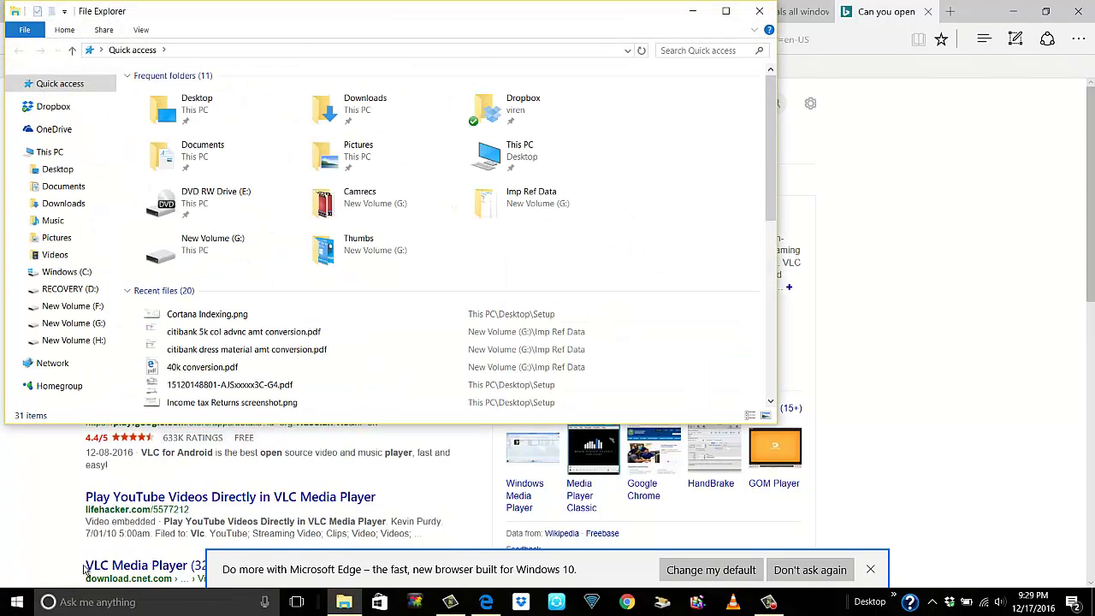
scroll(81, 573, "down", 2)
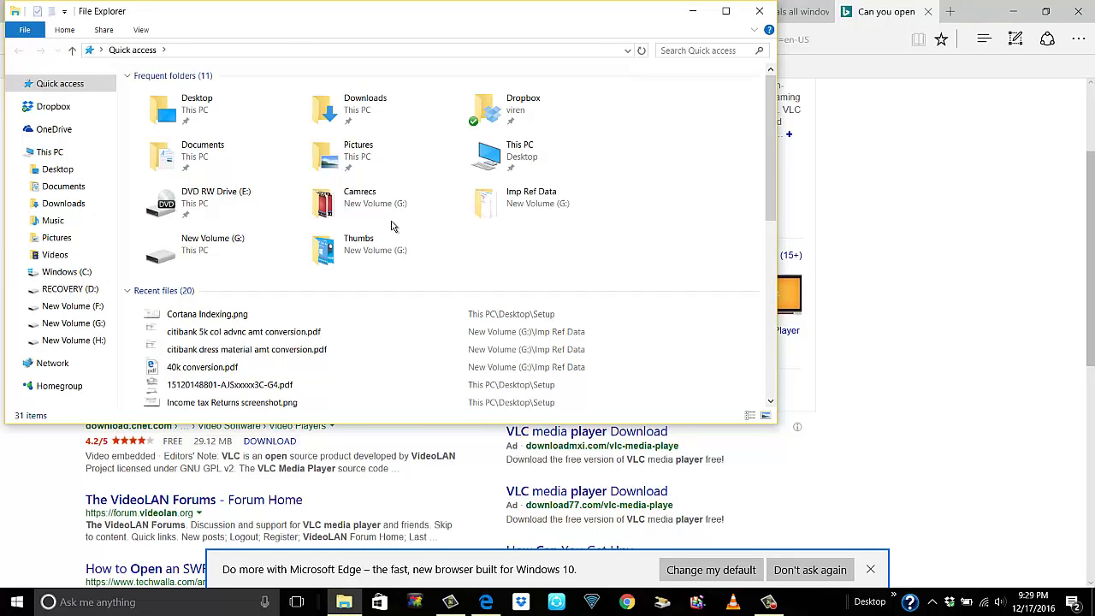
scroll(471, 205, "down", 5)
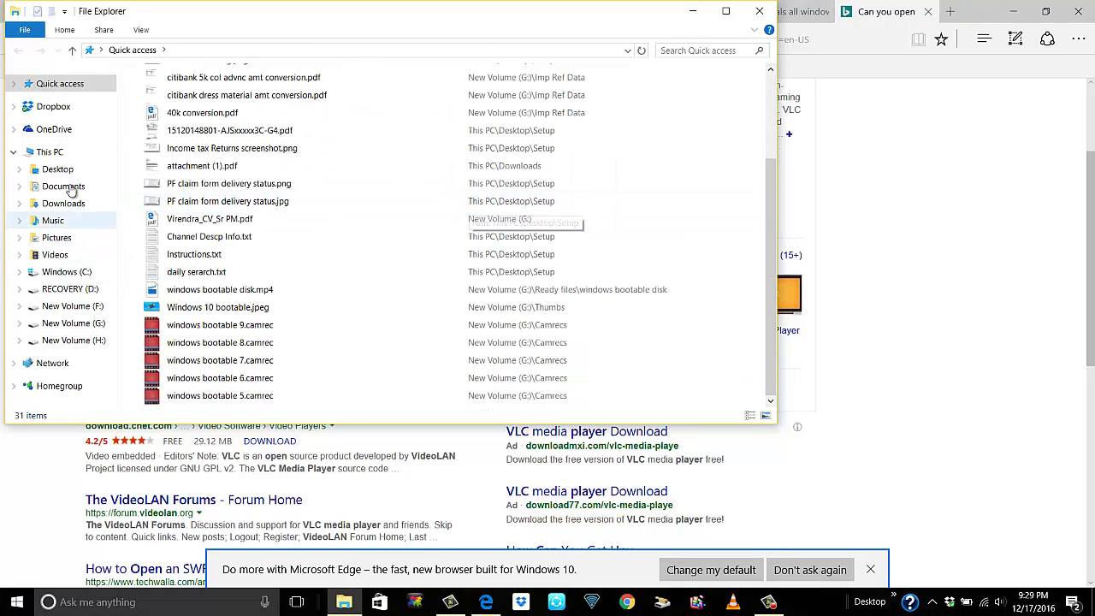
left_click(47, 151)
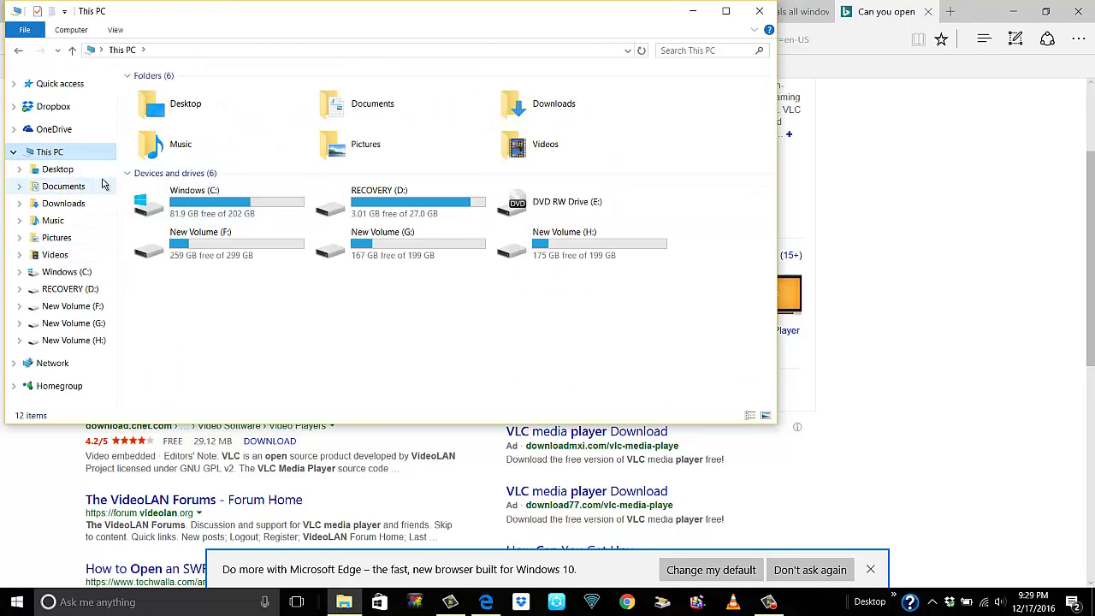
left_click(759, 11)
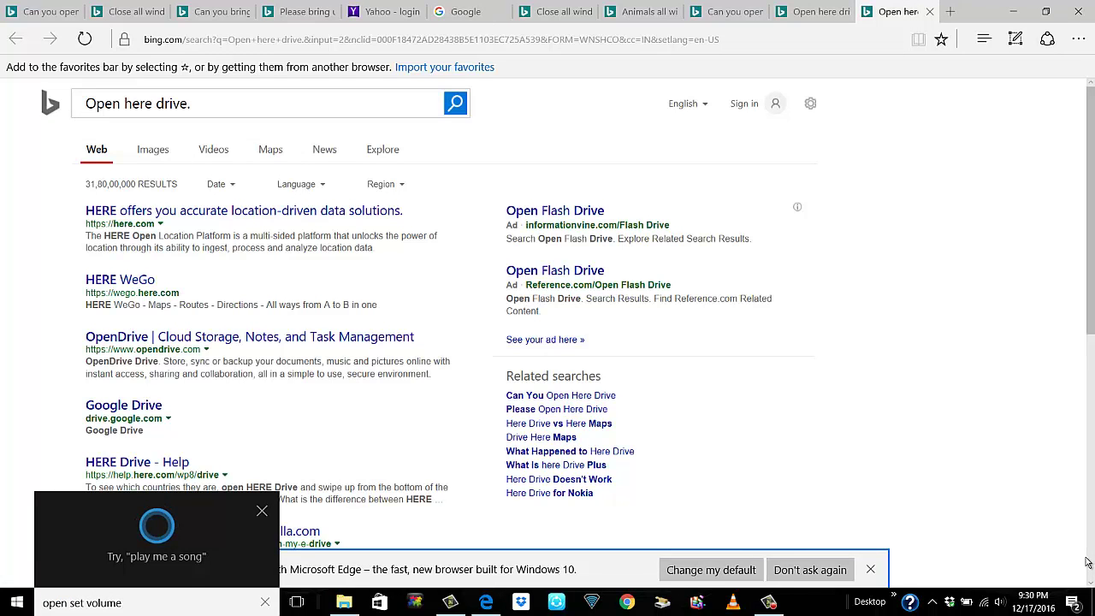
left_click(262, 192)
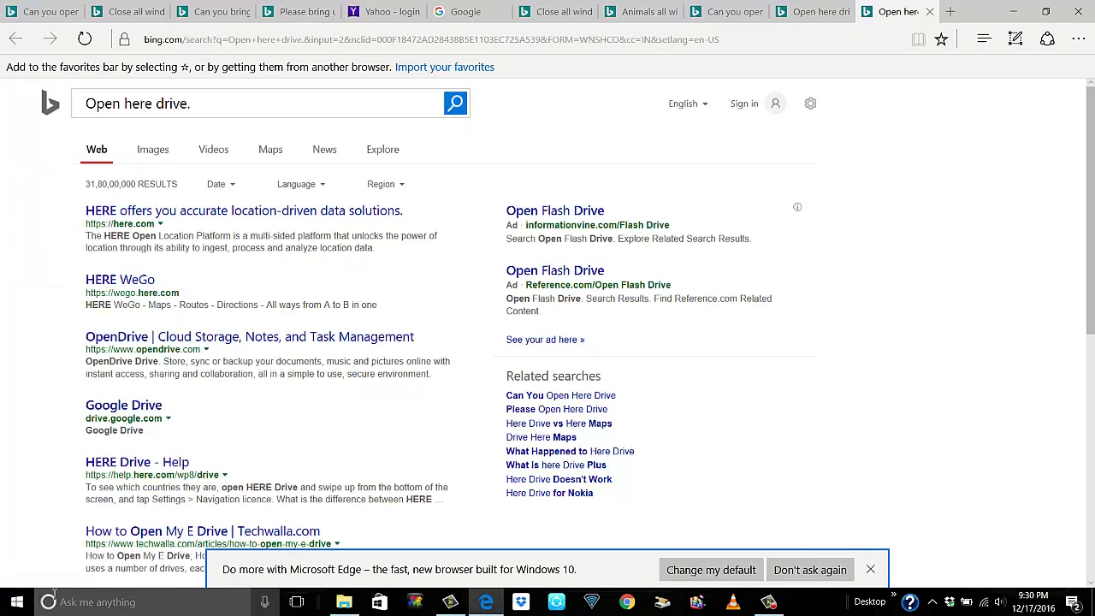
Open Control Panel and show its items as Large icons
right_click(17, 601)
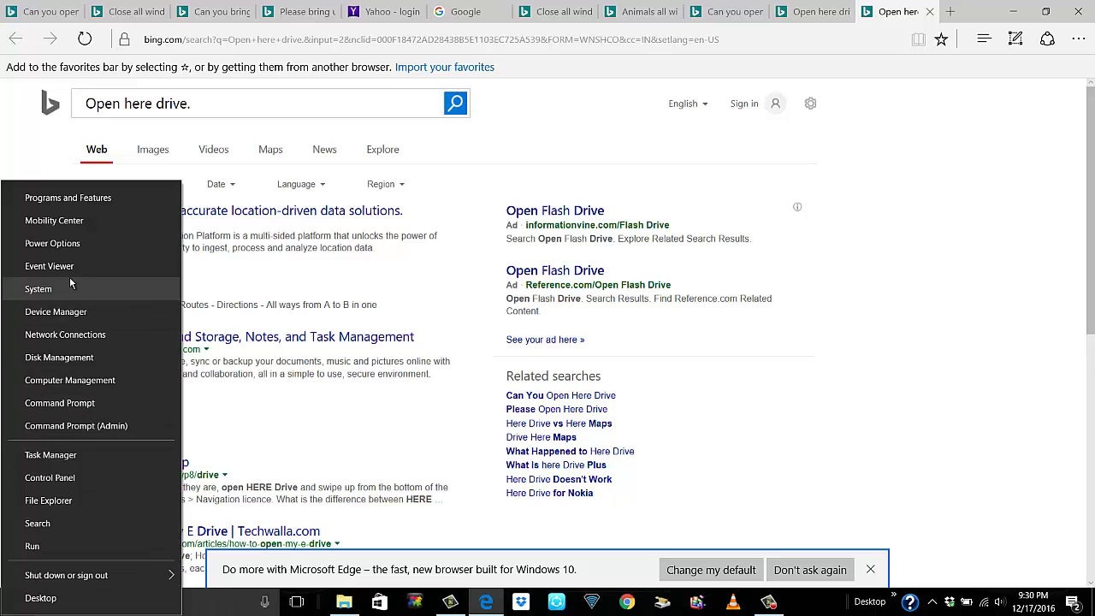
left_click(79, 477)
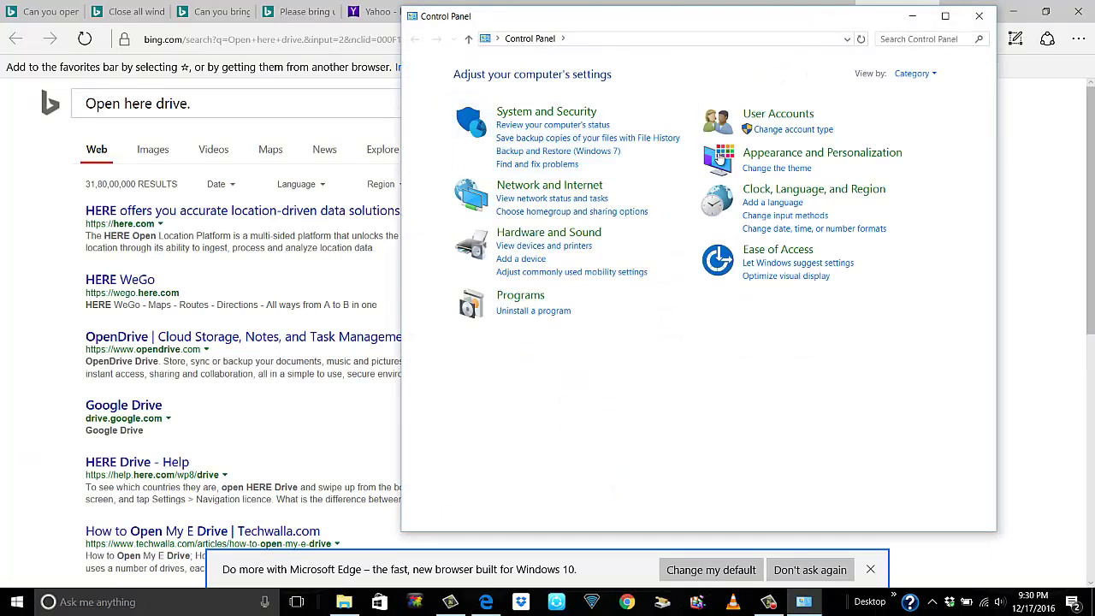
left_click(936, 76)
left_click(942, 110)
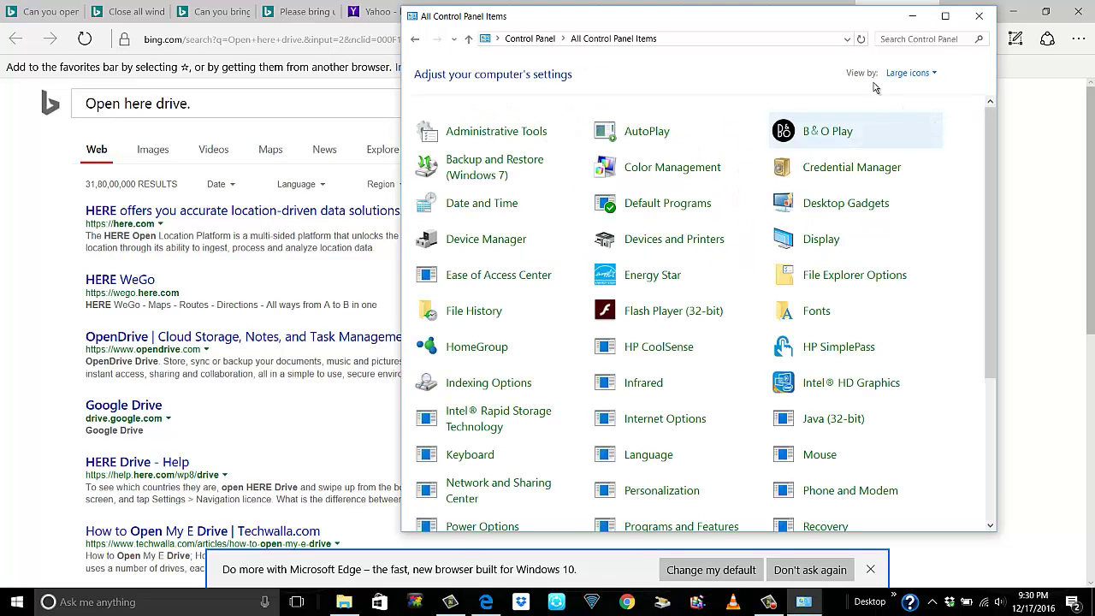
left_click_drag(831, 29, 756, 29)
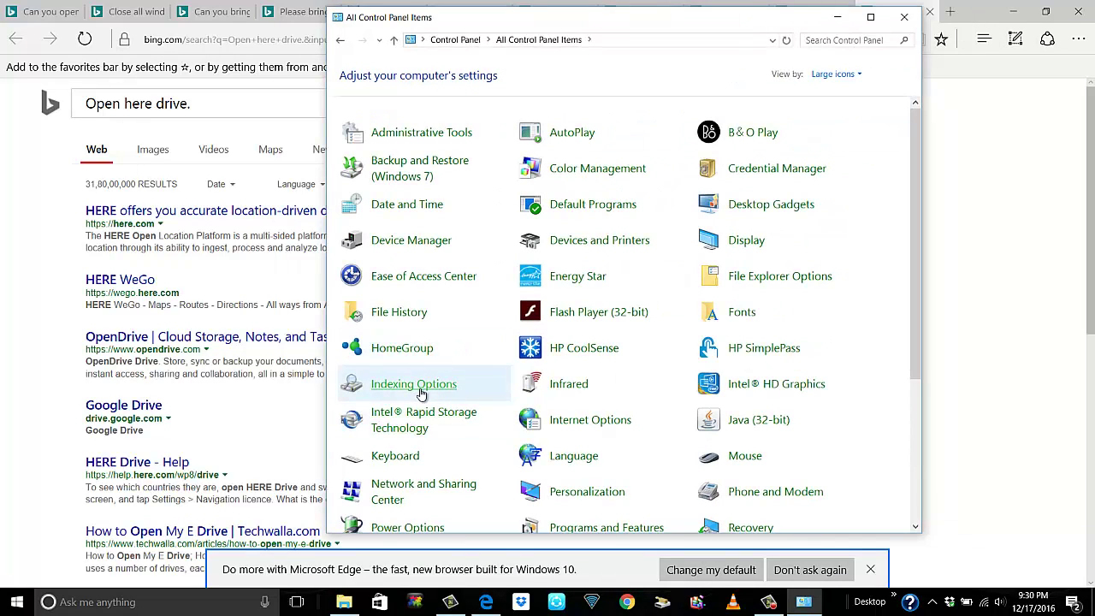
In Indexing Options, add New Volume (F:), New Volume (G:) and New Volume (H:) to the indexed locations
left_click(414, 384)
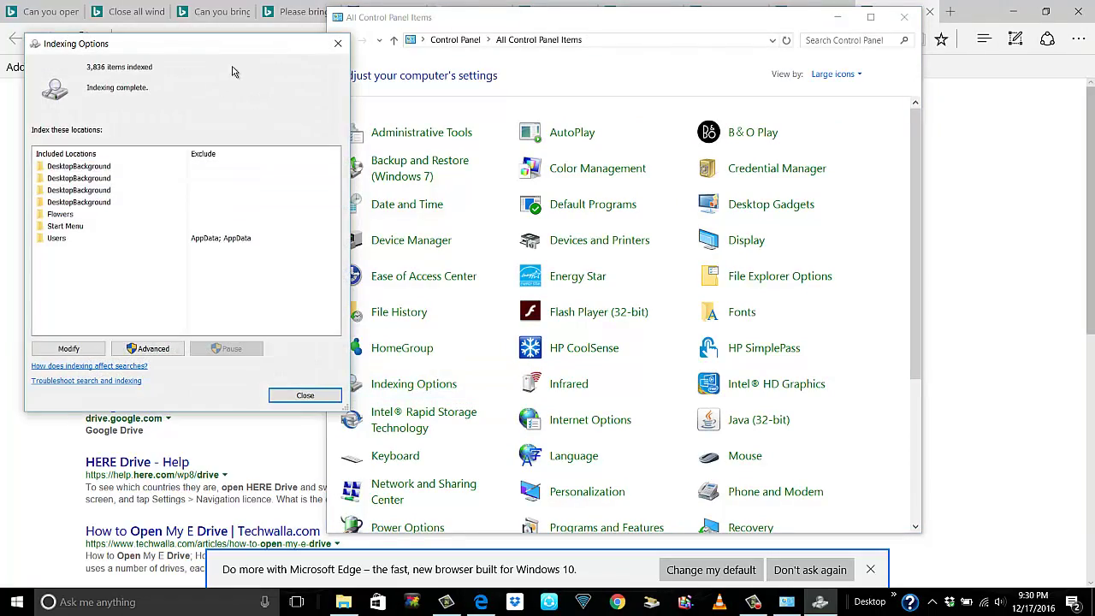
left_click_drag(230, 54, 632, 113)
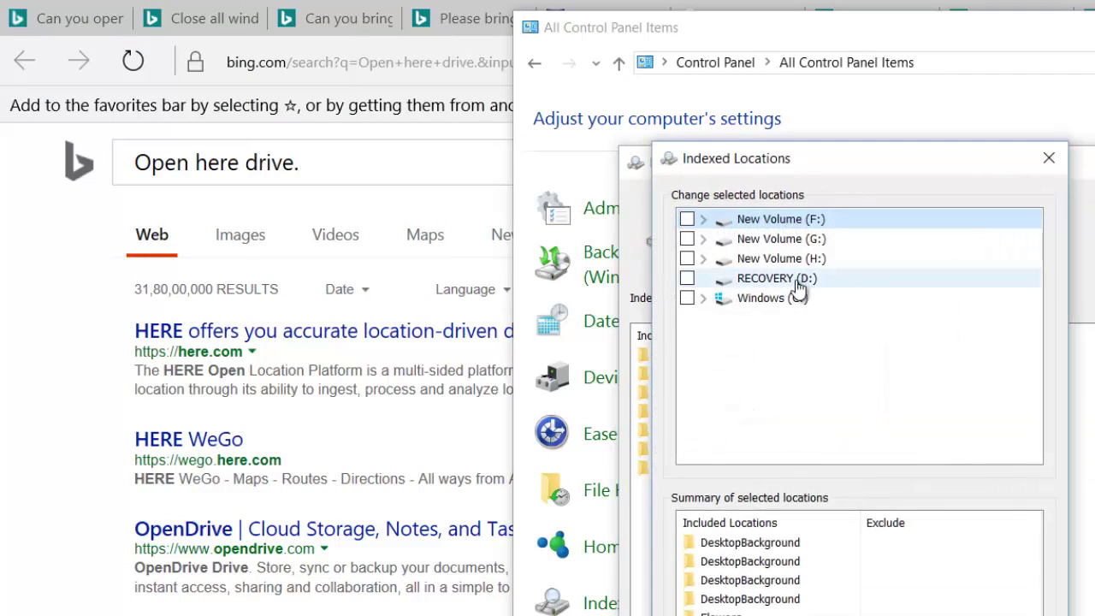
left_click(688, 221)
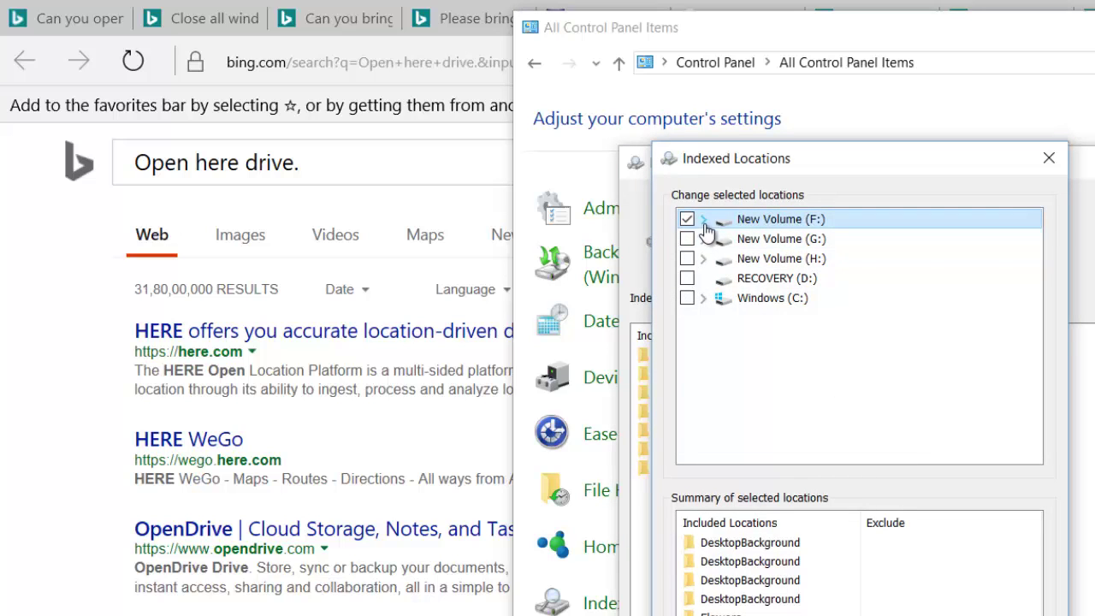
left_click(705, 221)
scroll(800, 338, "down", 4)
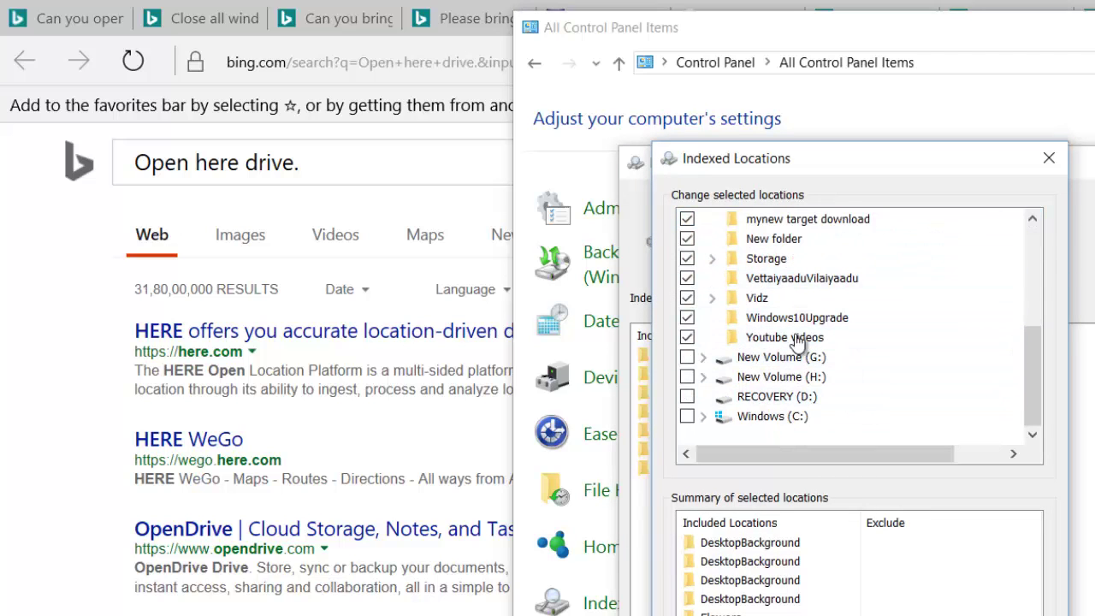
scroll(783, 351, "up", 4)
scroll(707, 396, "down", 2)
scroll(707, 397, "down", 2)
left_click(688, 359)
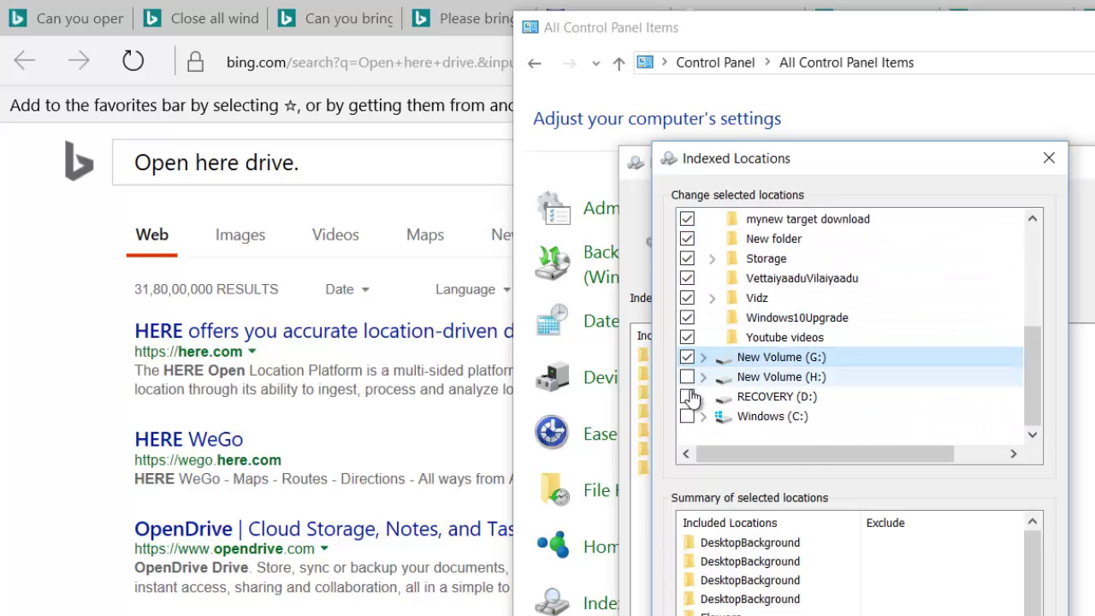
left_click(688, 377)
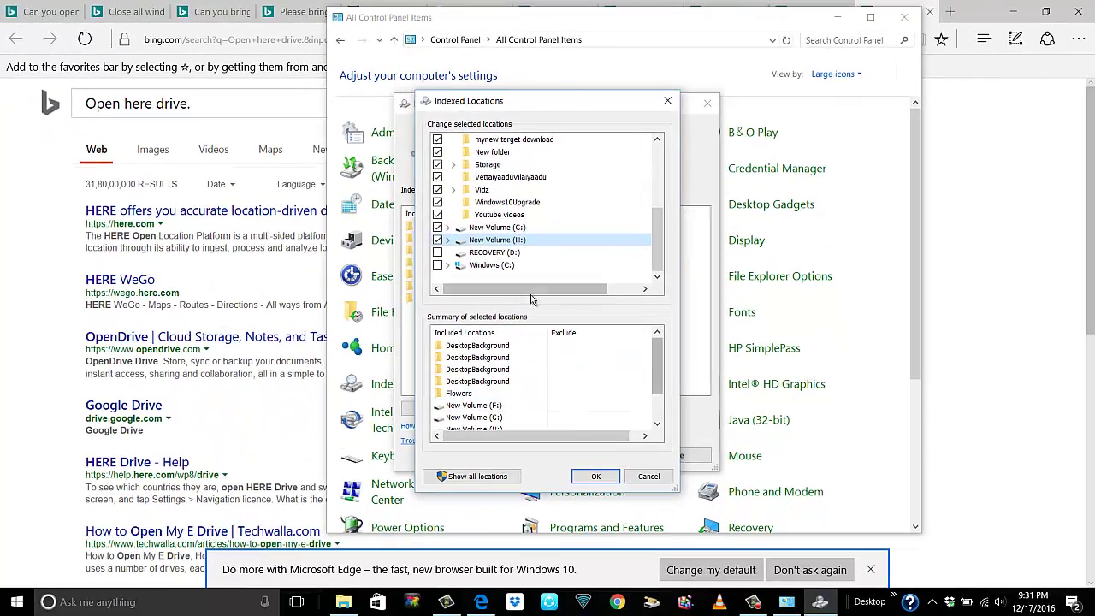
left_click(597, 476)
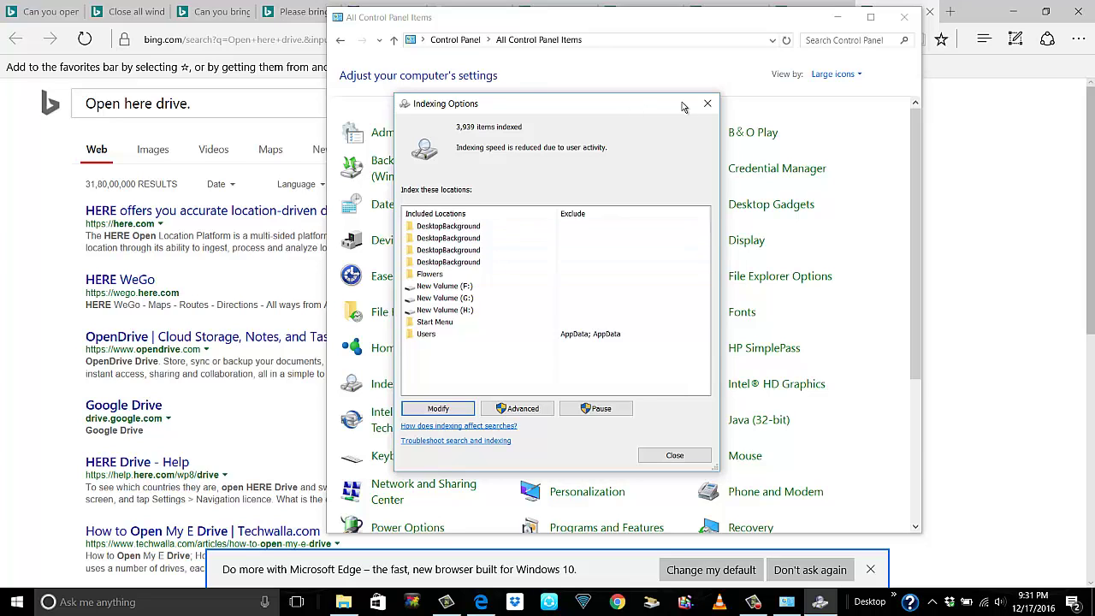
Examine the advanced indexing settings, including the index rebuild option, and close Indexing Options and Control Panel
left_click_drag(661, 104, 872, 89)
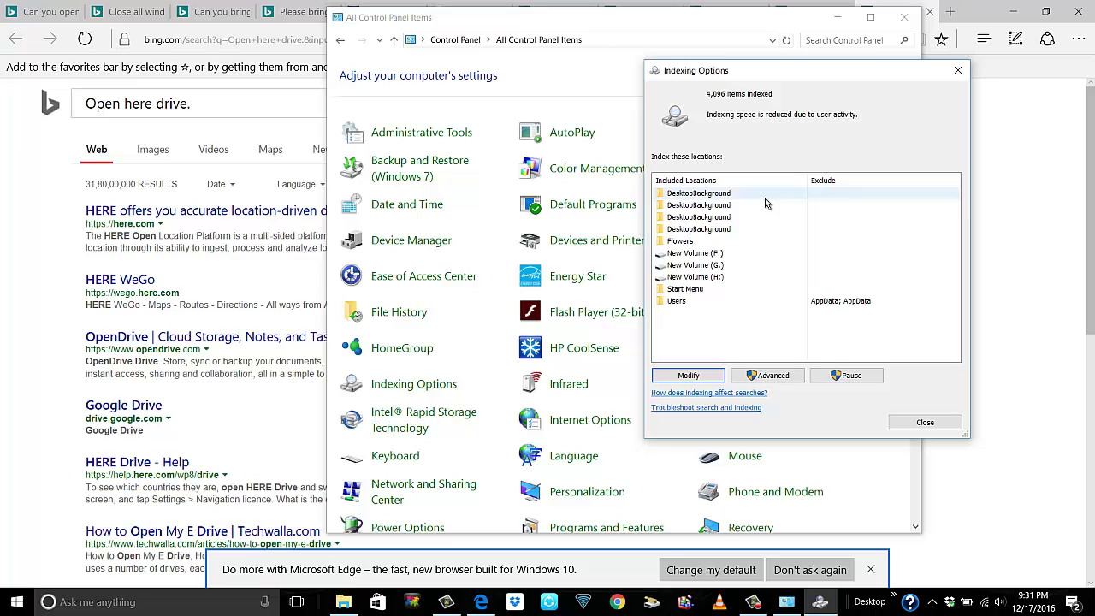
left_click(772, 376)
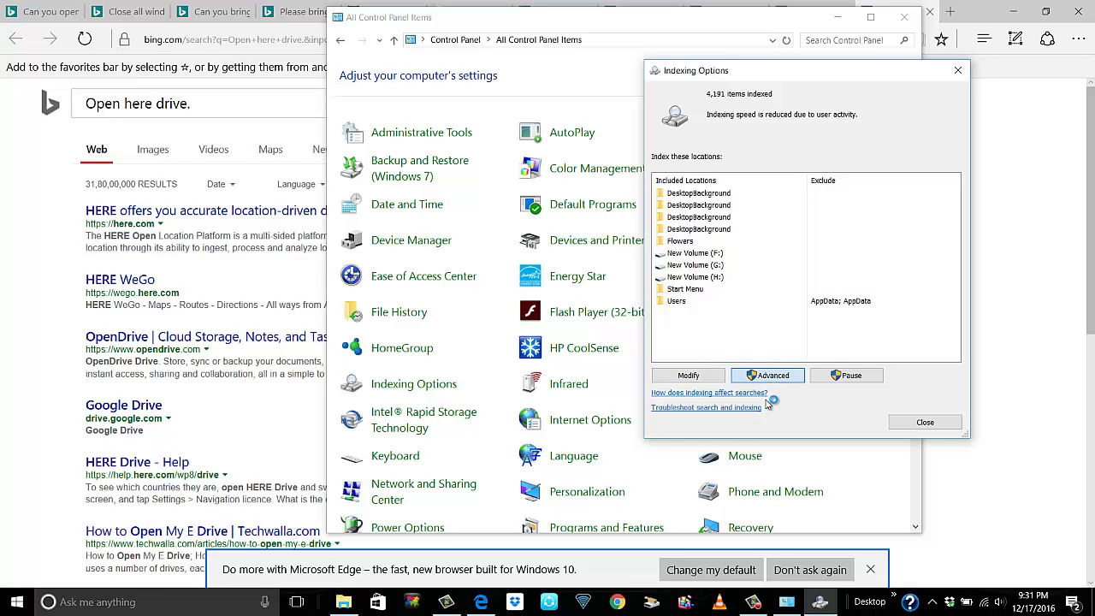
left_click_drag(853, 88, 654, 120)
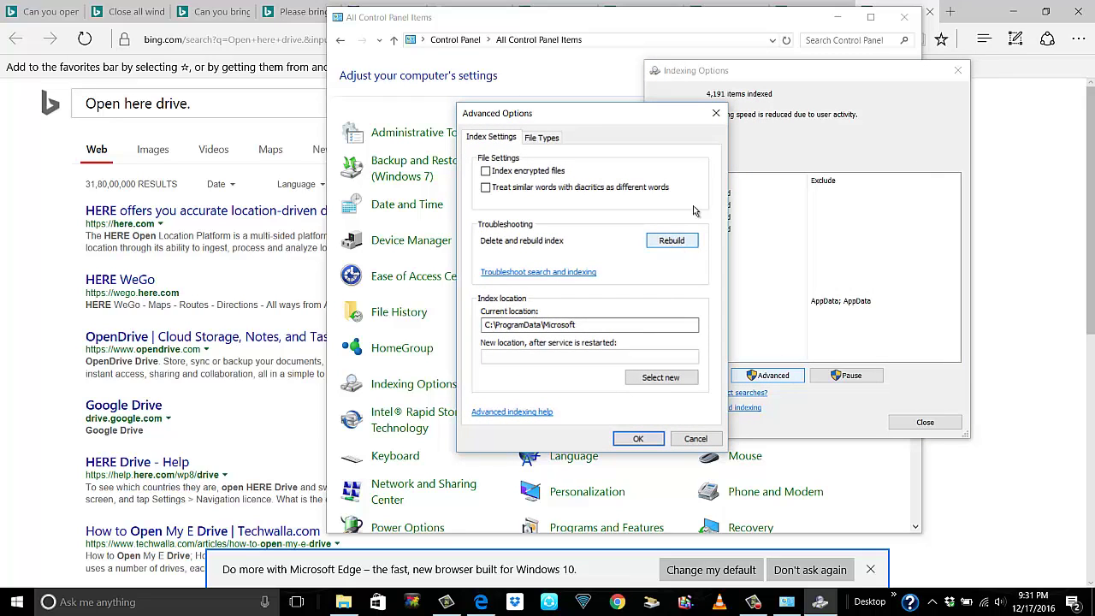
left_click(716, 114)
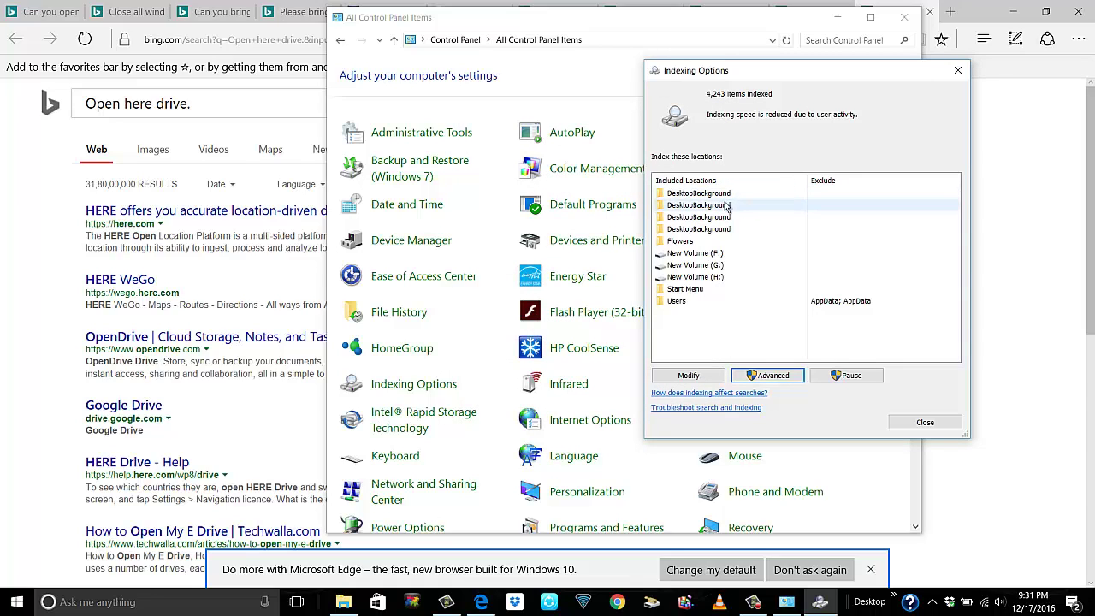
left_click(957, 74)
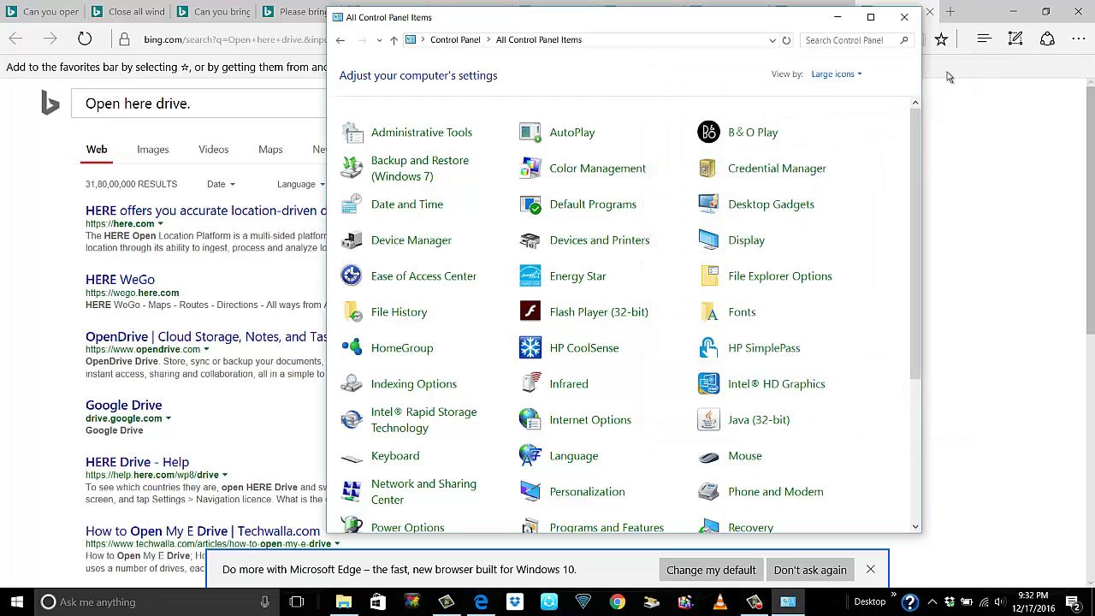
left_click(898, 26)
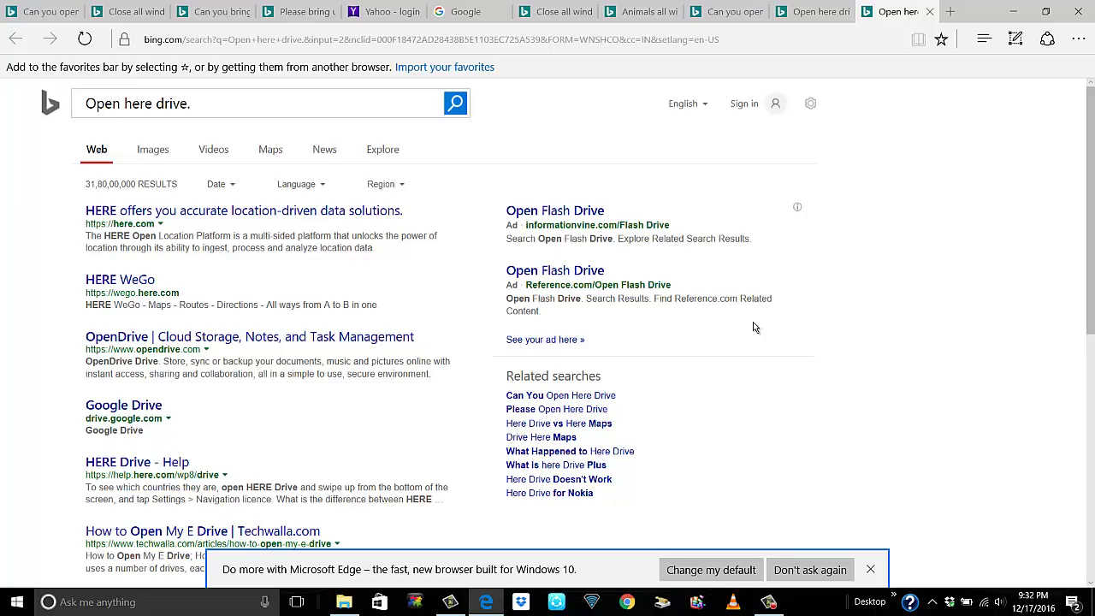
Open Groove Music and start music playback through Cortana, and check the speaker volume
key("super+c")
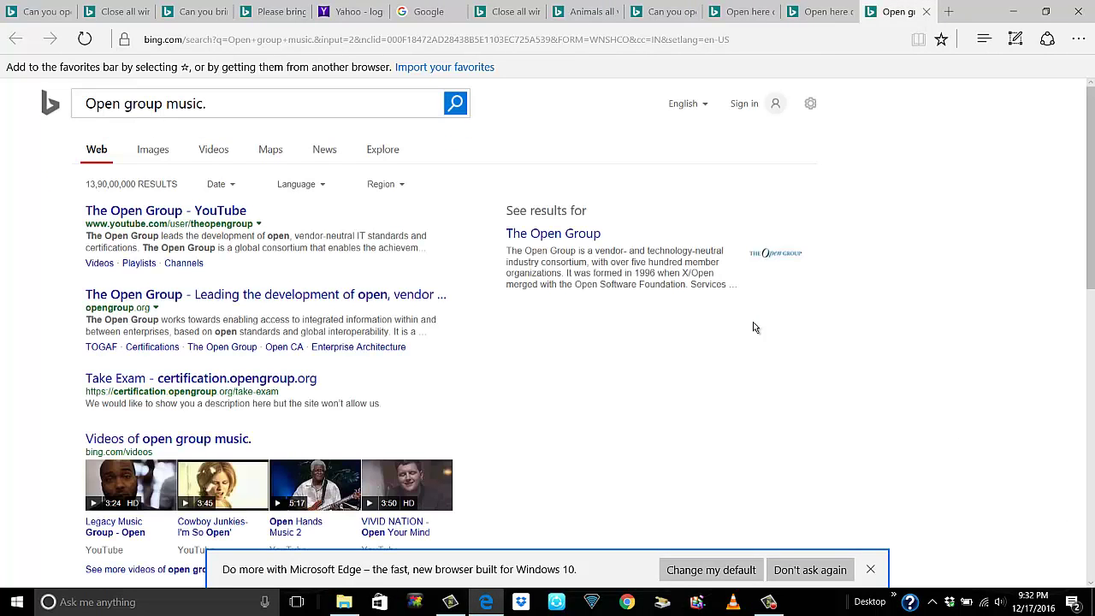
key("super+c")
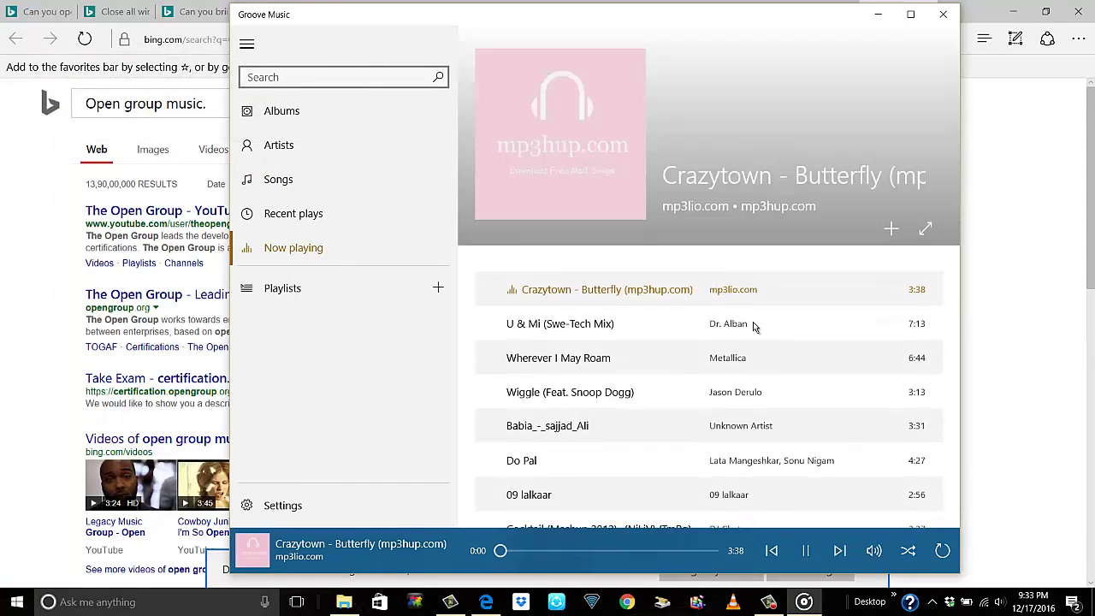
scroll(1006, 568, "down", 3)
left_click(999, 601)
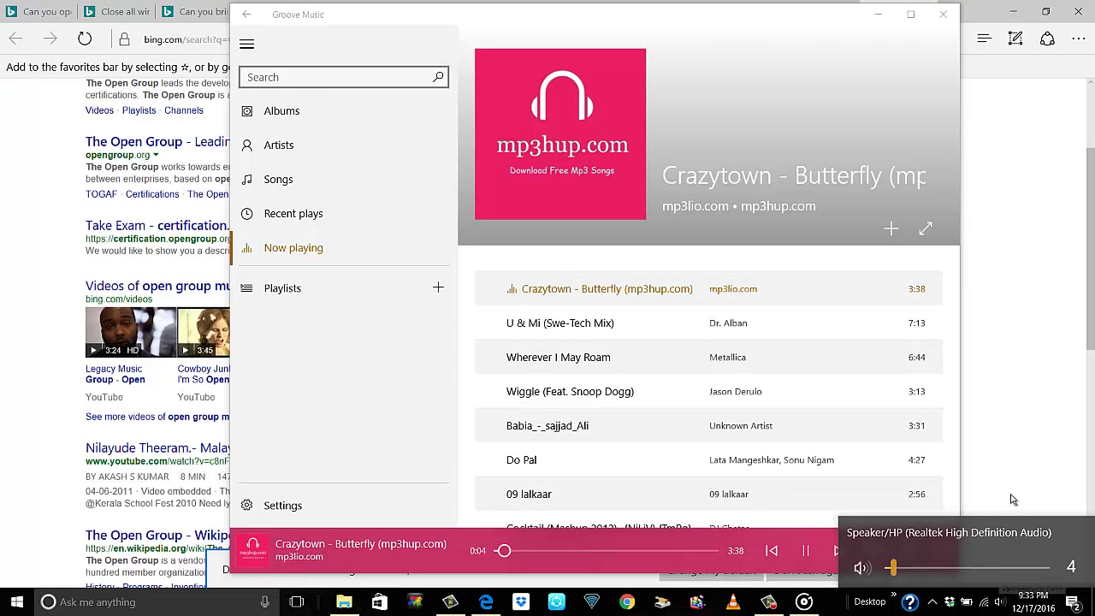
left_click(1011, 498)
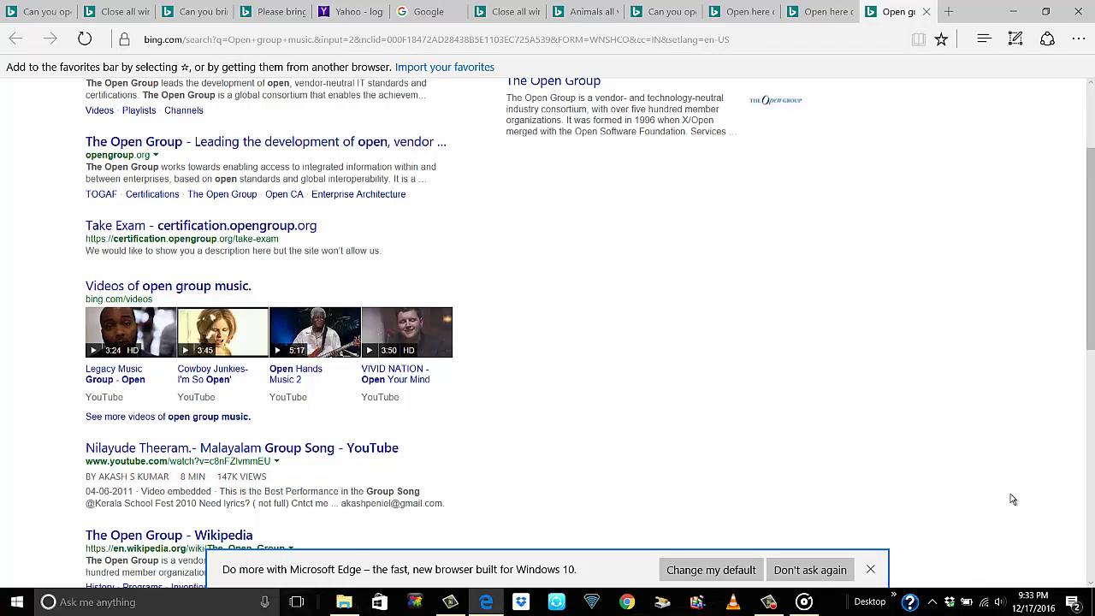
Try a Cortana voice command about unlocking the computer, and close the two newest Bing search tabs and Groove Music
key("super+c")
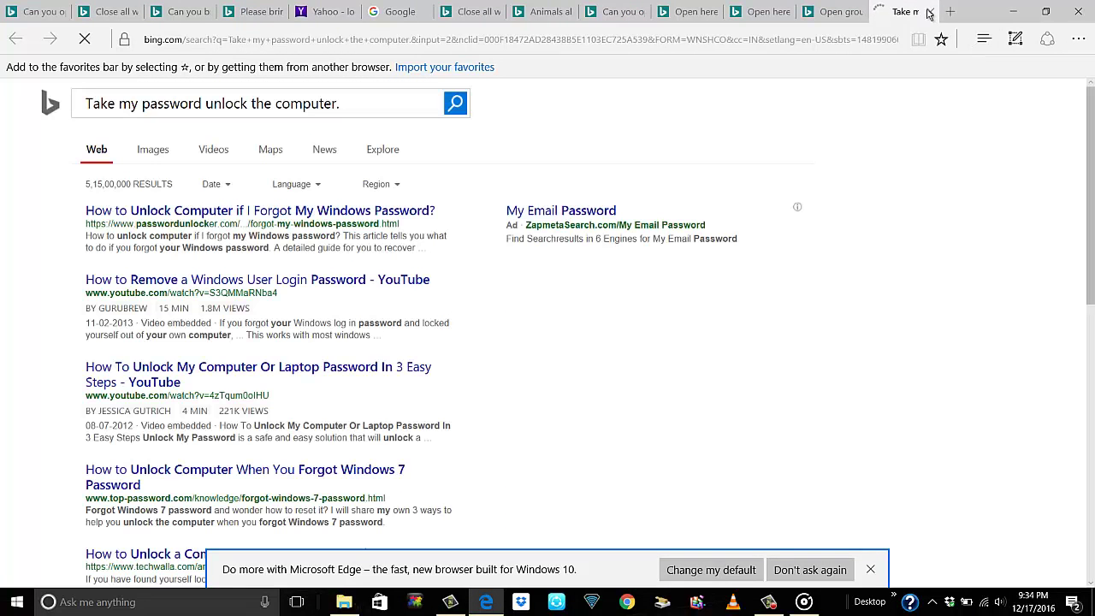
left_click(932, 12)
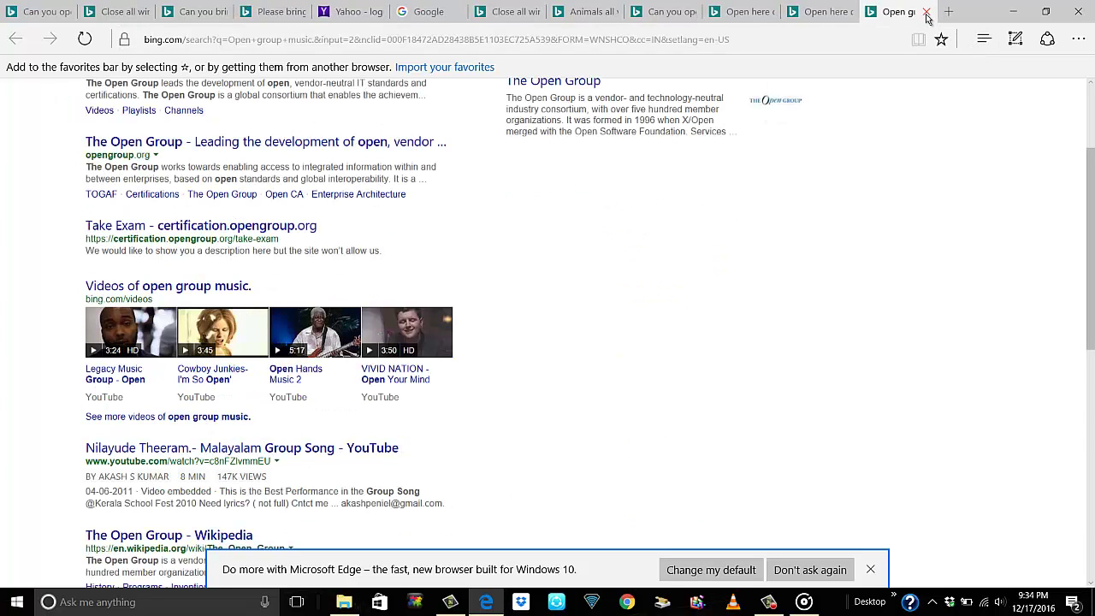
left_click(926, 11)
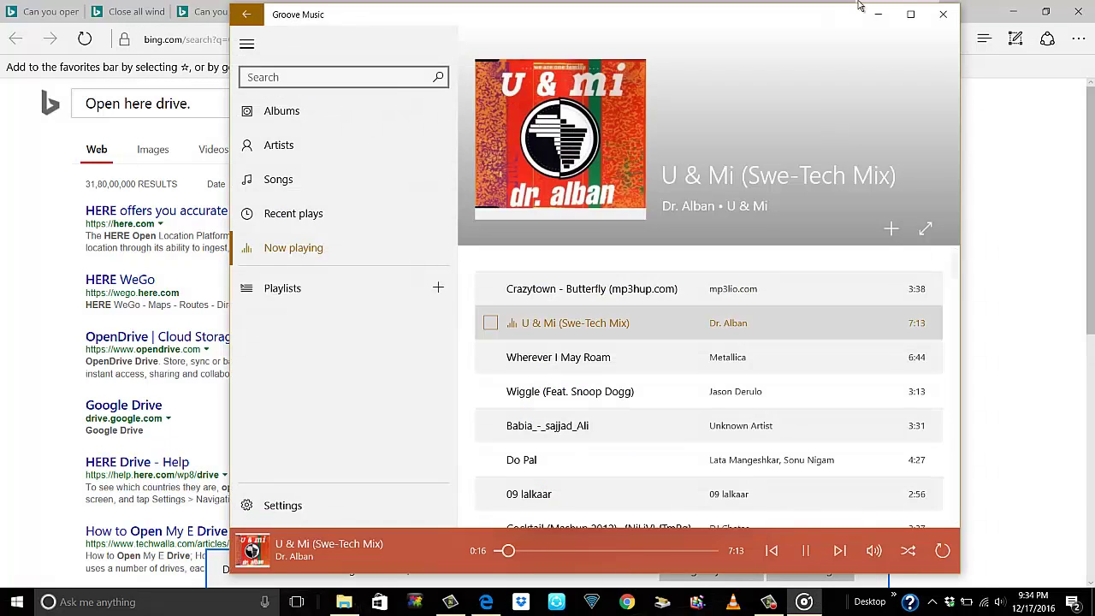
left_click(943, 13)
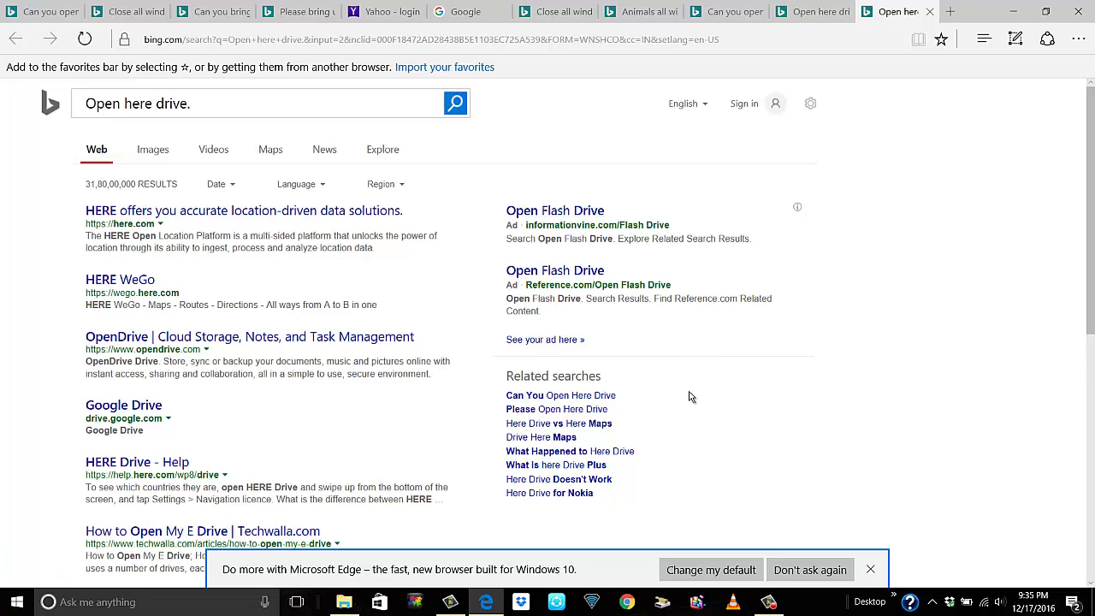
Ask Cortana "Who is Michael Jackson?", look over the answer card, and close the Cortana panel
key("super+c")
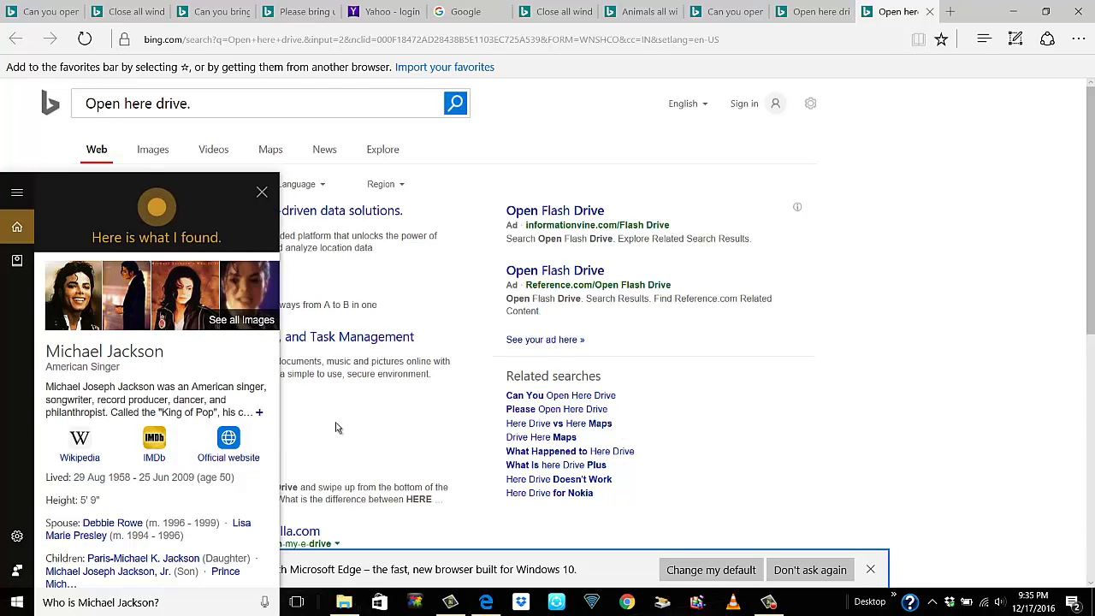
scroll(137, 446, "down", 5)
scroll(141, 400, "up", 5)
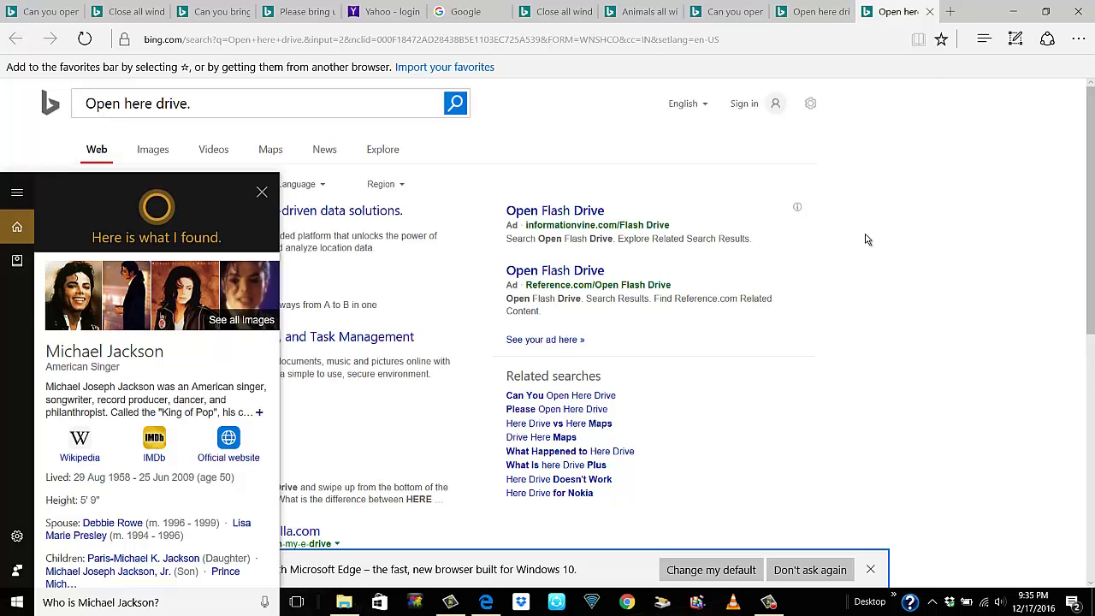
left_click(261, 194)
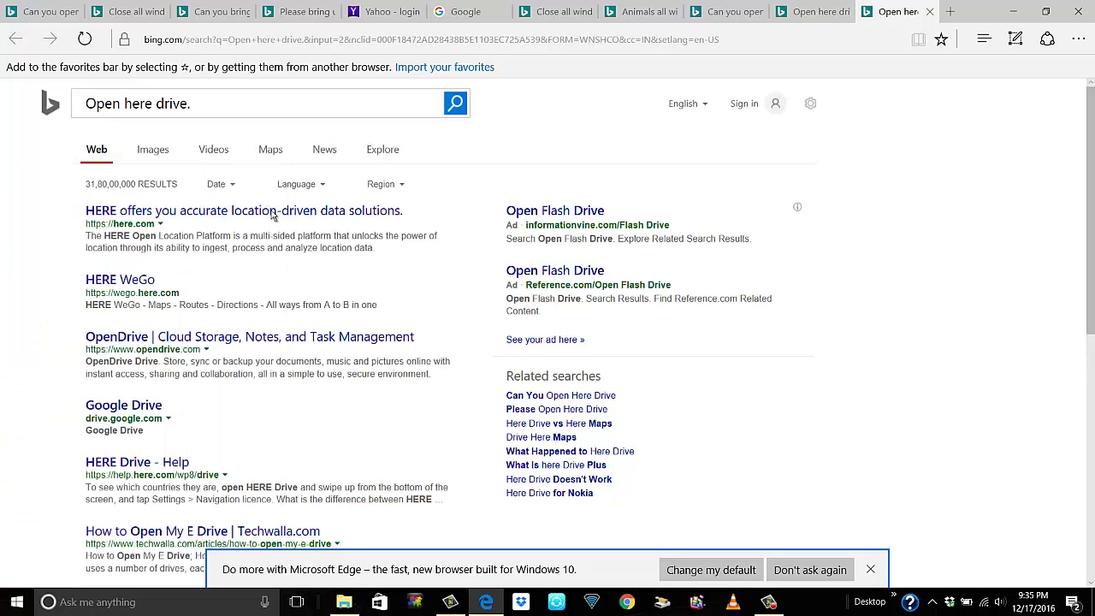
Minimize the browser and reposition the This PC window on the desktop
left_click(1013, 11)
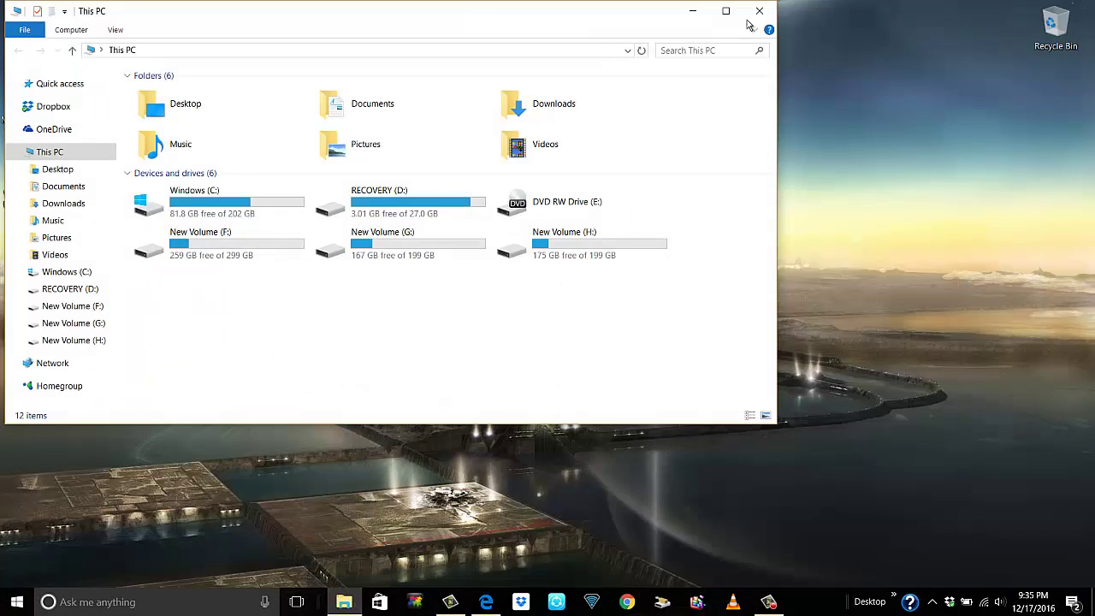
mouse_move(628, 19)
left_mouse_down()
mouse_move(657, 72)
mouse_move(640, 30)
left_mouse_up()
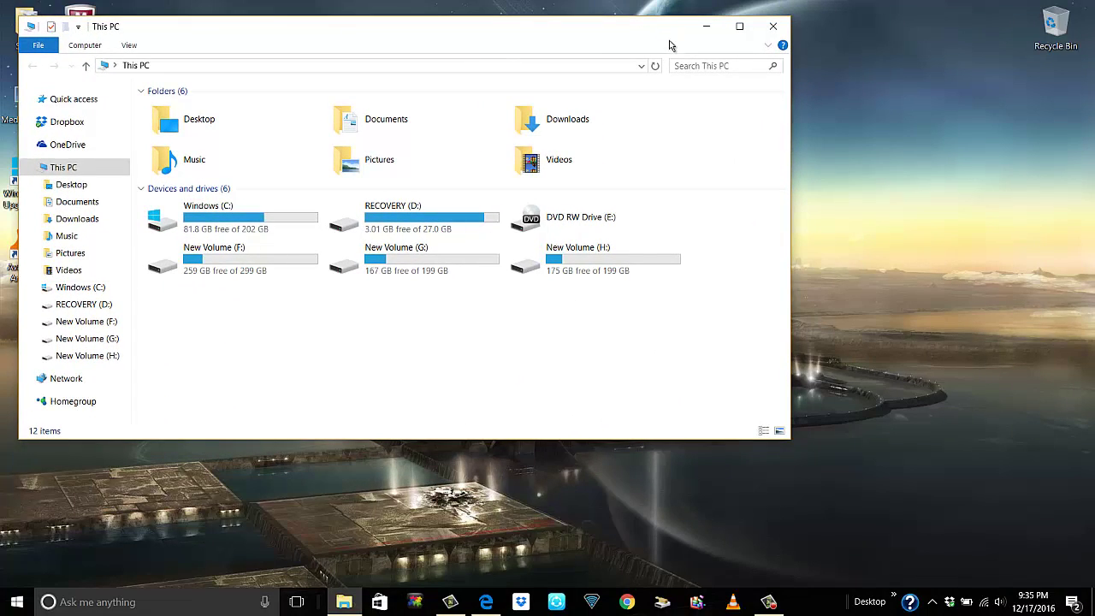